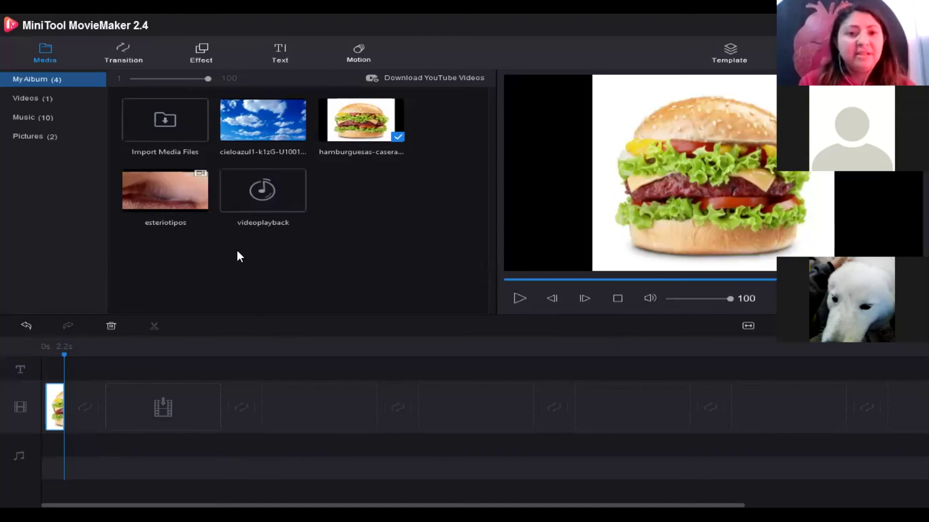
Step: Replace the hamburger clip on the timeline with a fresh copy of the image and shorten it to 2.4 s
{"action": "left_click", "coordinate": [112, 326]}
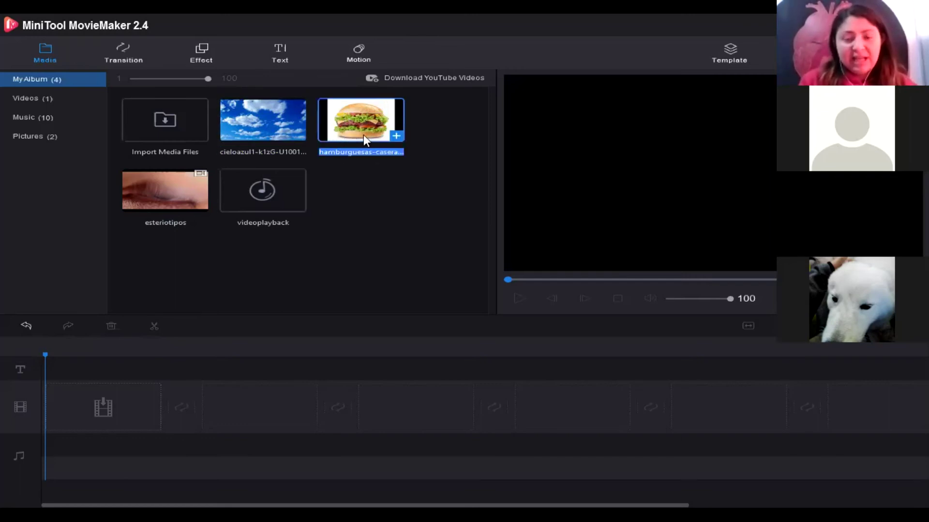
{"action": "left_click", "coordinate": [398, 135]}
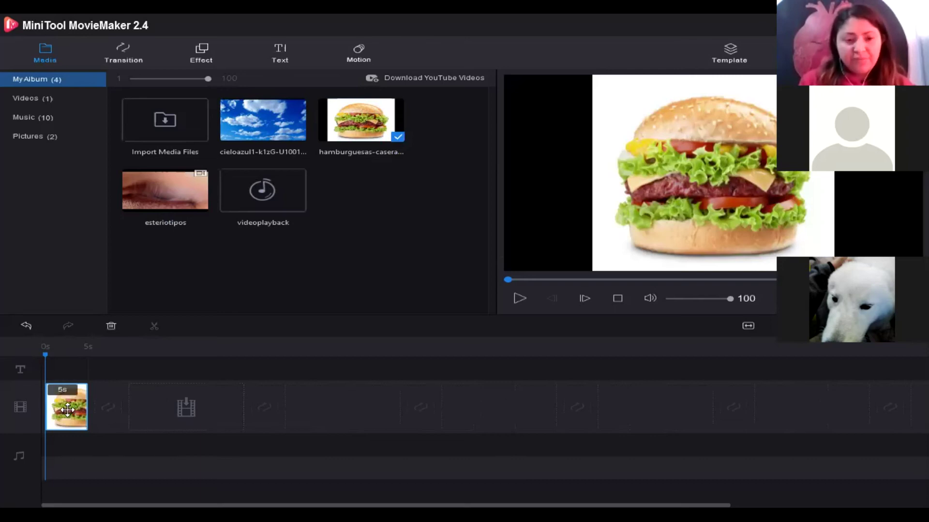
{"action": "left_click_drag", "start_coordinate": [88, 409], "coordinate": [65, 408]}
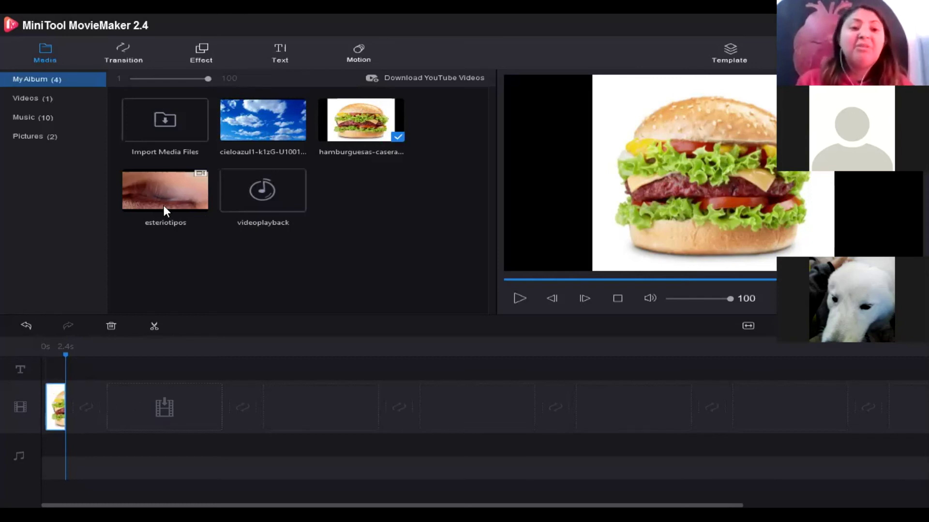
Step: Add the esteriotipos video after the hamburger image, split it at the 26.7 s mark and delete the second part
{"action": "left_click", "coordinate": [201, 203]}
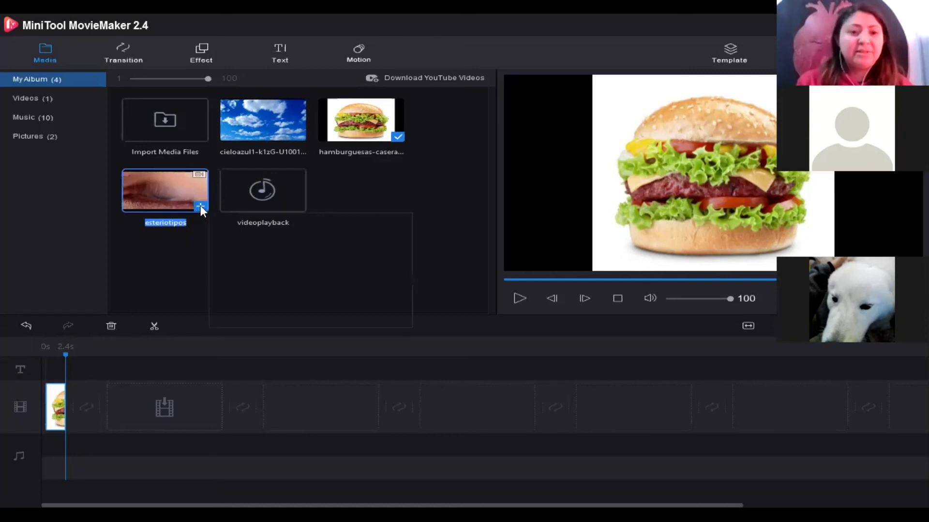
{"action": "left_click", "coordinate": [200, 207]}
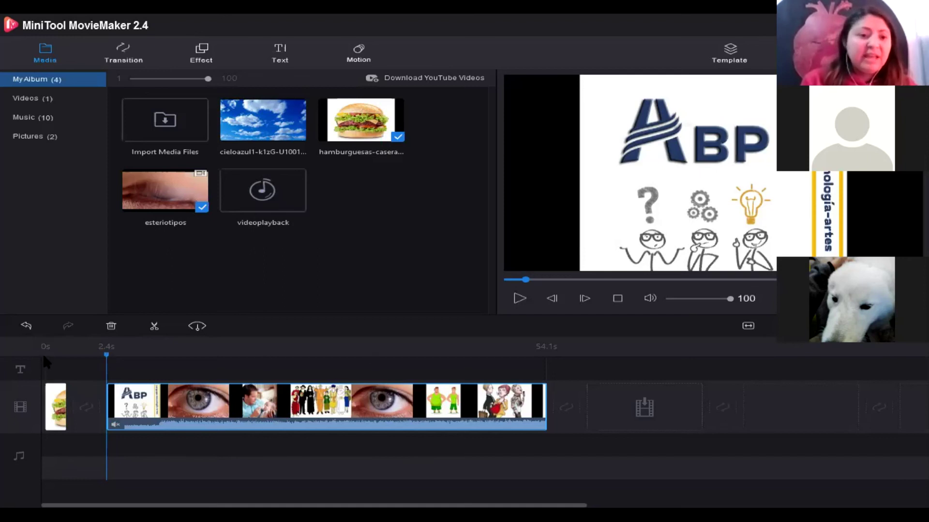
{"action": "left_click_drag", "start_coordinate": [107, 361], "coordinate": [312, 380]}
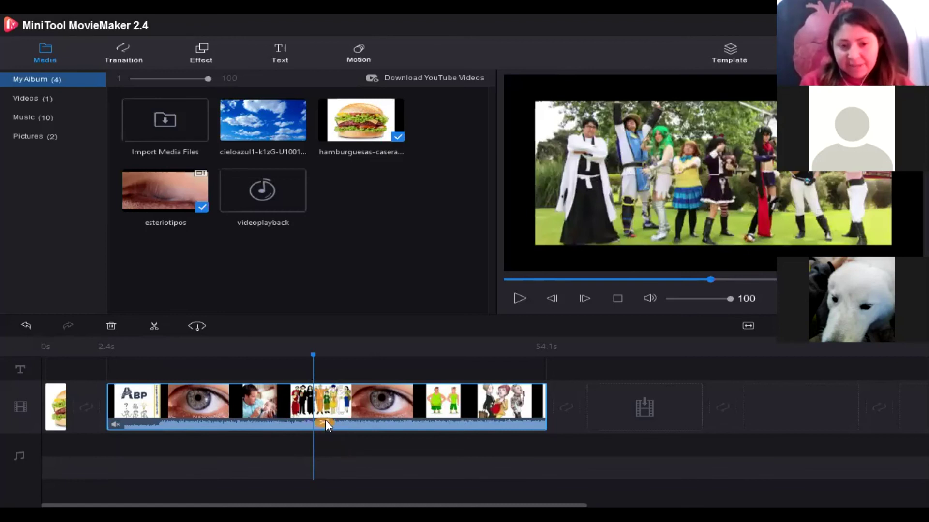
{"action": "left_click", "coordinate": [325, 420]}
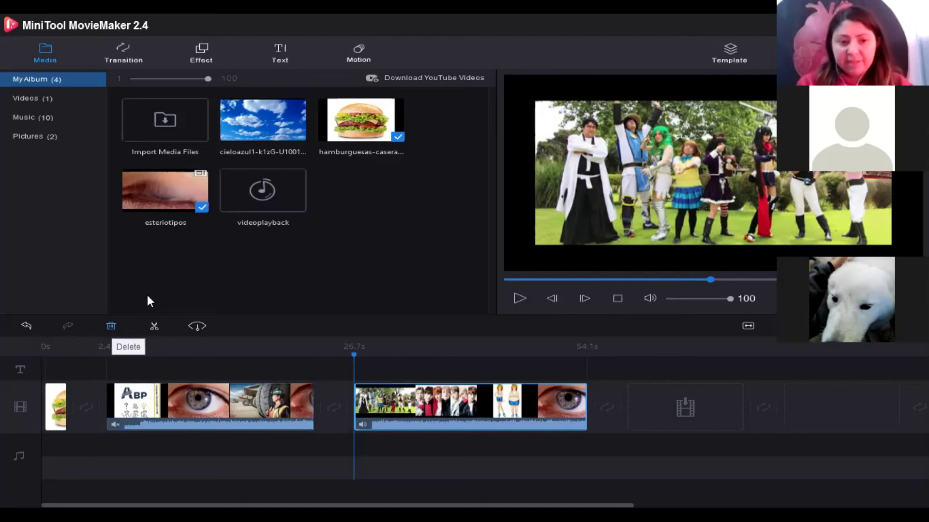
{"action": "left_click", "coordinate": [110, 327]}
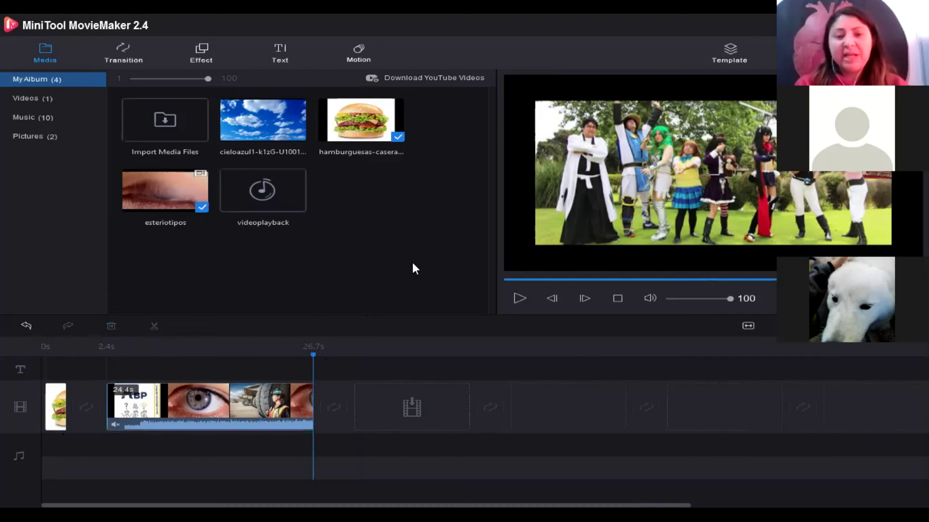
Step: Add the cieloazul1 sky image after the video clip and shorten it to about 2 s
{"action": "left_click", "coordinate": [290, 131]}
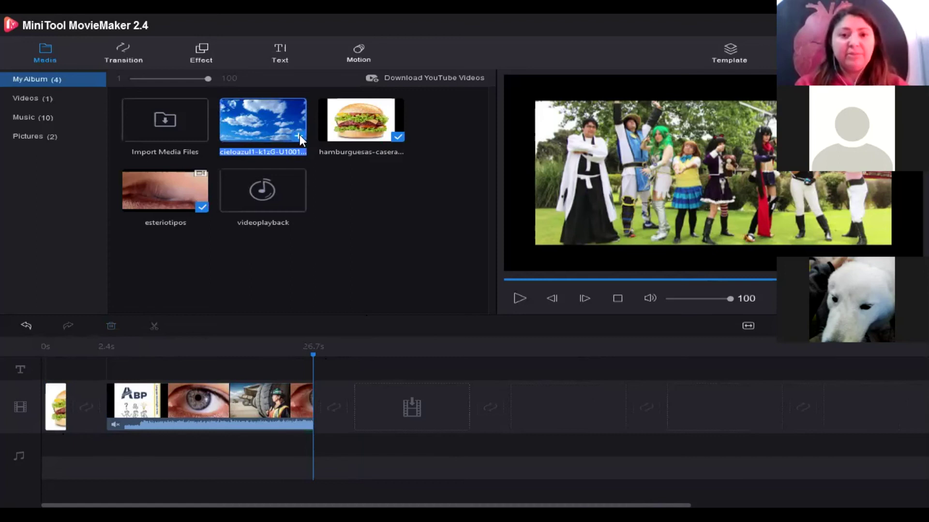
{"action": "left_click", "coordinate": [298, 137]}
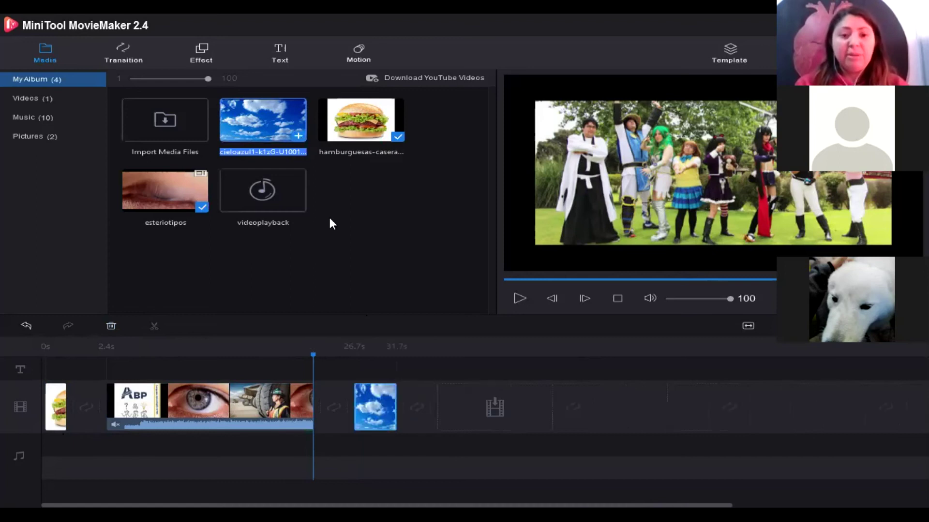
{"action": "left_click", "coordinate": [357, 387]}
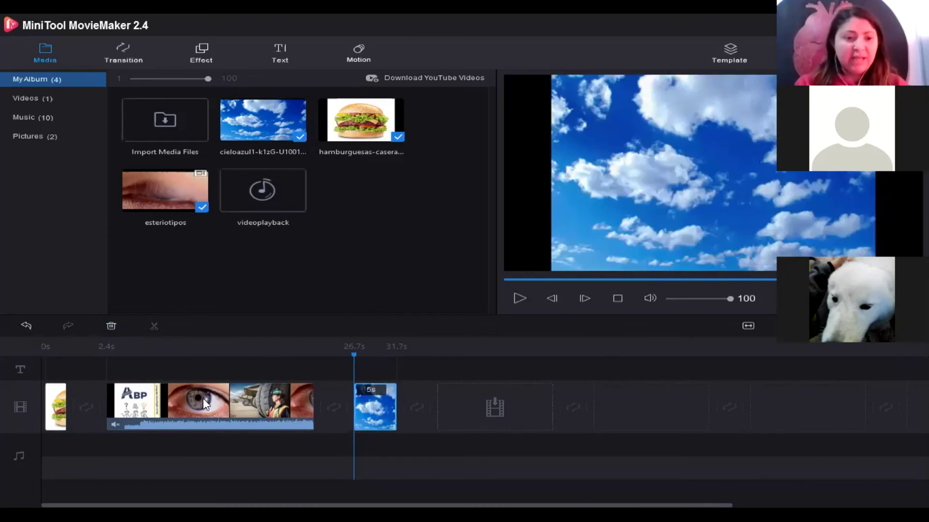
{"action": "left_click", "coordinate": [62, 397]}
{"action": "left_click", "coordinate": [359, 409]}
{"action": "left_click", "coordinate": [387, 402]}
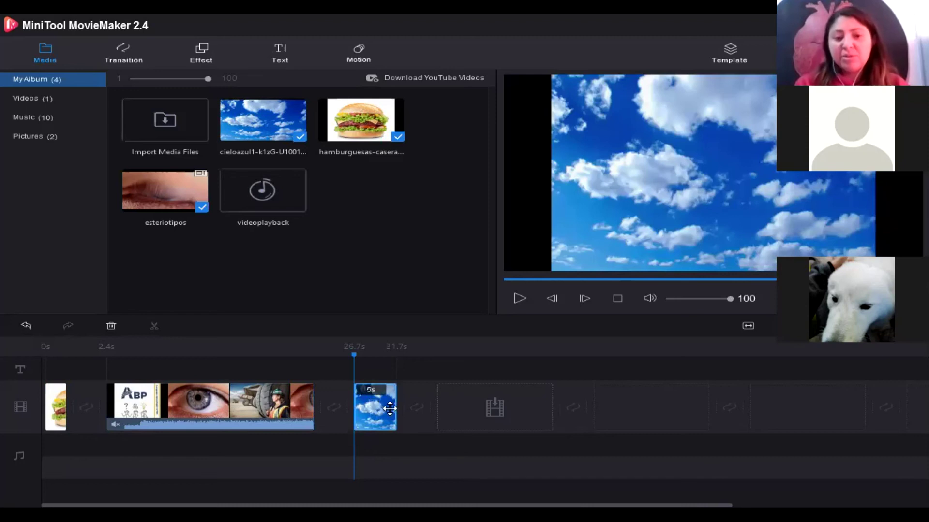
{"action": "left_click", "coordinate": [390, 408]}
{"action": "left_click", "coordinate": [371, 408]}
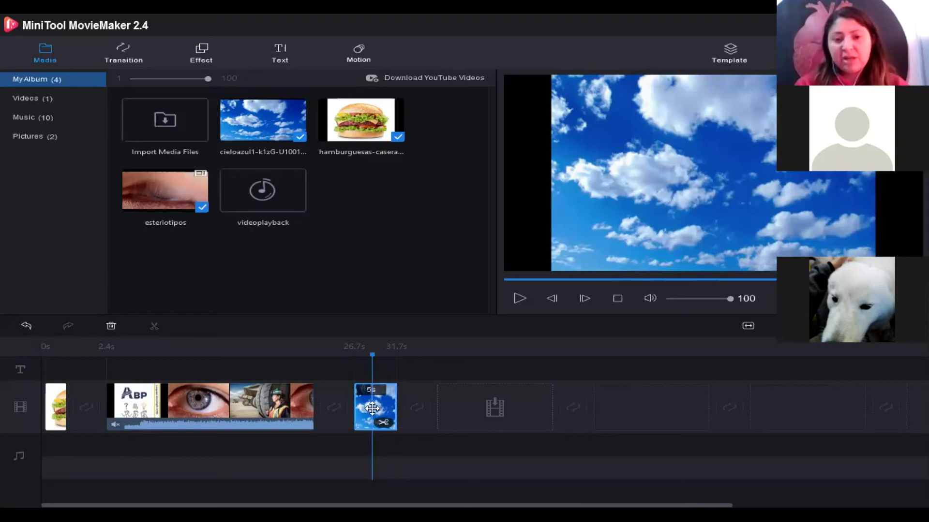
{"action": "left_click_drag", "start_coordinate": [372, 408], "coordinate": [372, 408]}
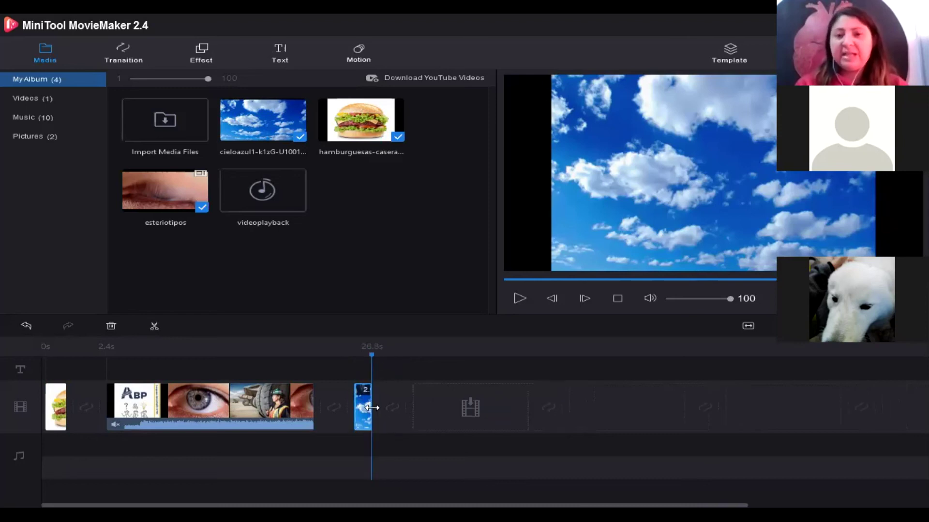
Step: Return the playhead to the start of the timeline and preview the assembled clips
{"action": "left_click", "coordinate": [369, 357]}
{"action": "left_click", "coordinate": [45, 356]}
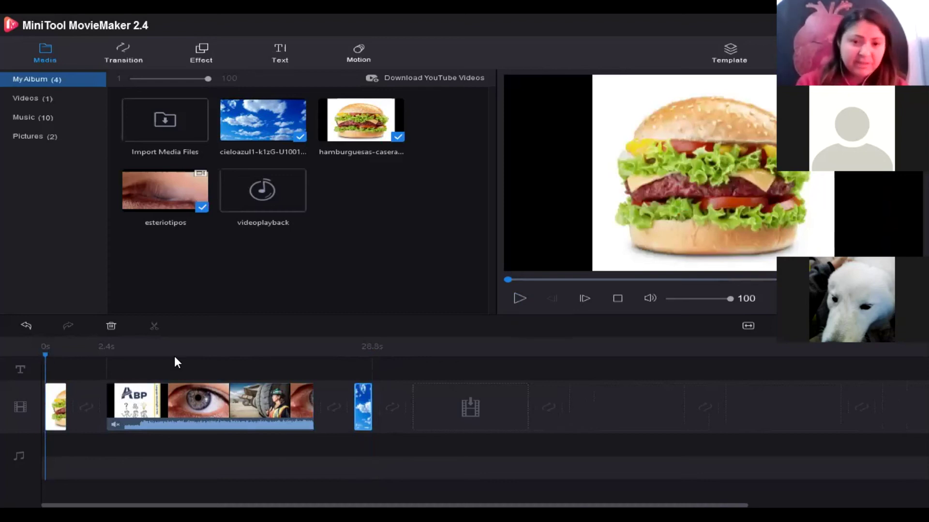
{"action": "left_click", "coordinate": [519, 298]}
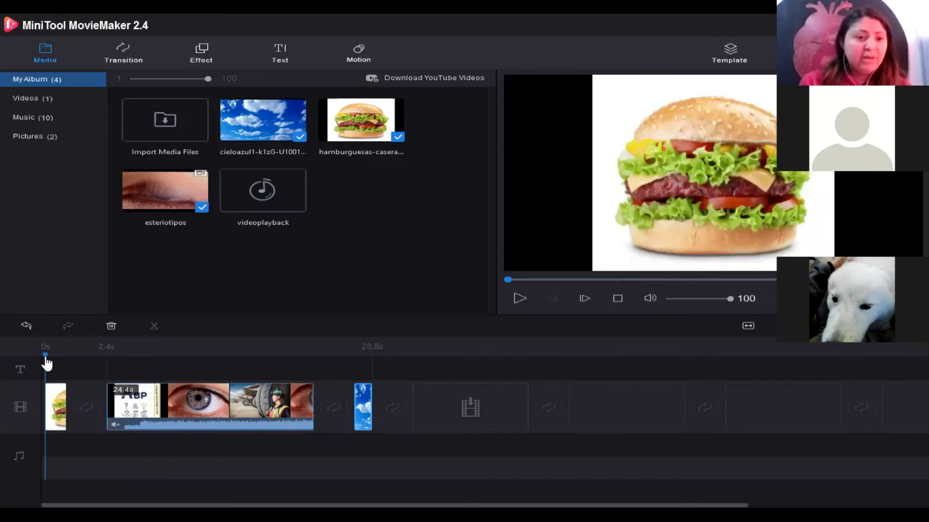
Step: Split the esteriotipos clip at the 10.2 s mark and delete its opening part with the ABP title
{"action": "left_click_drag", "start_coordinate": [55, 361], "coordinate": [104, 369]}
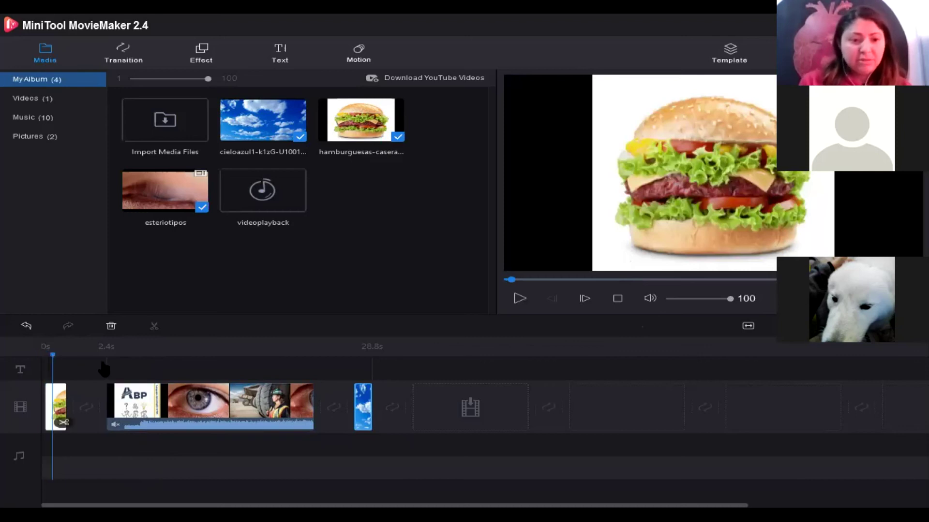
{"action": "left_click", "coordinate": [145, 372]}
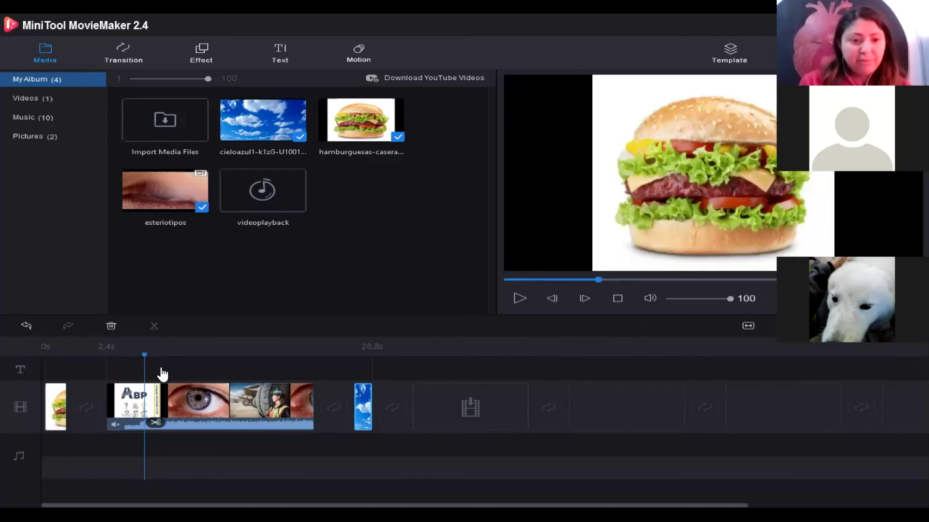
{"action": "left_click", "coordinate": [189, 375]}
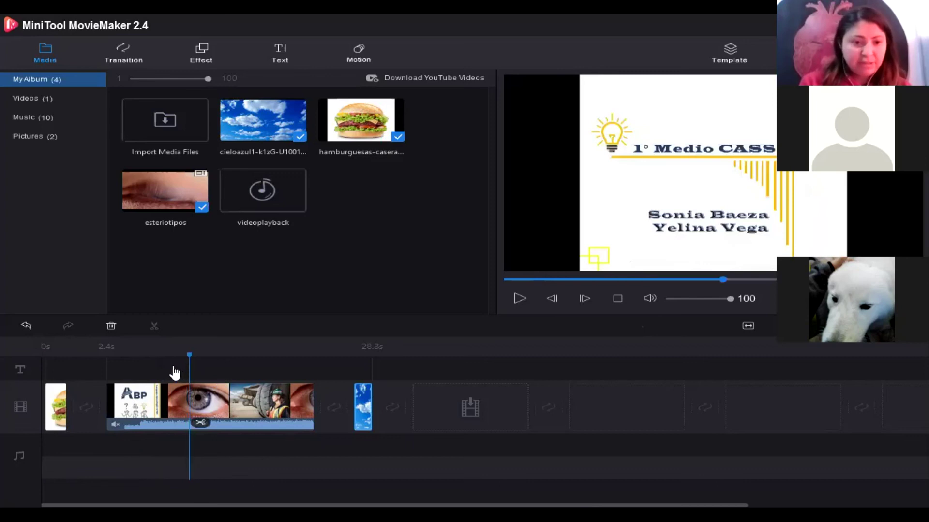
{"action": "left_click", "coordinate": [173, 371]}
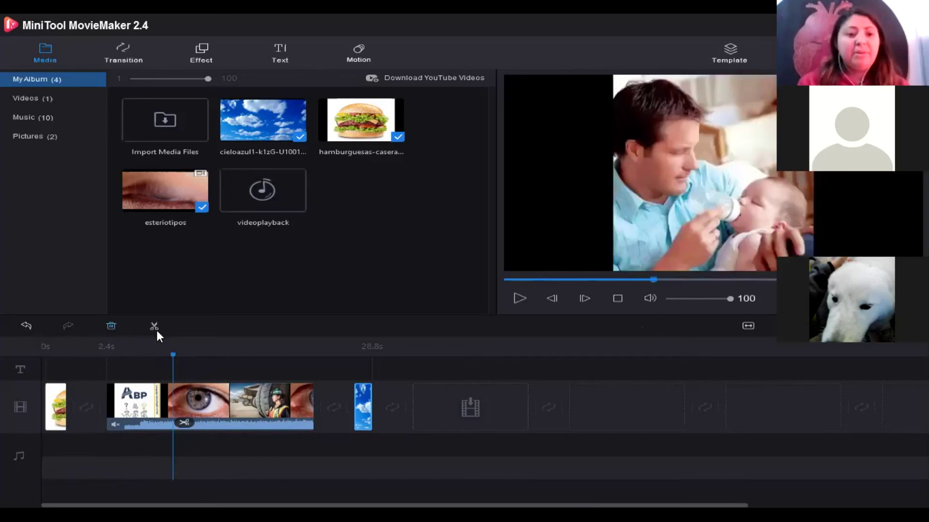
{"action": "left_click", "coordinate": [184, 422]}
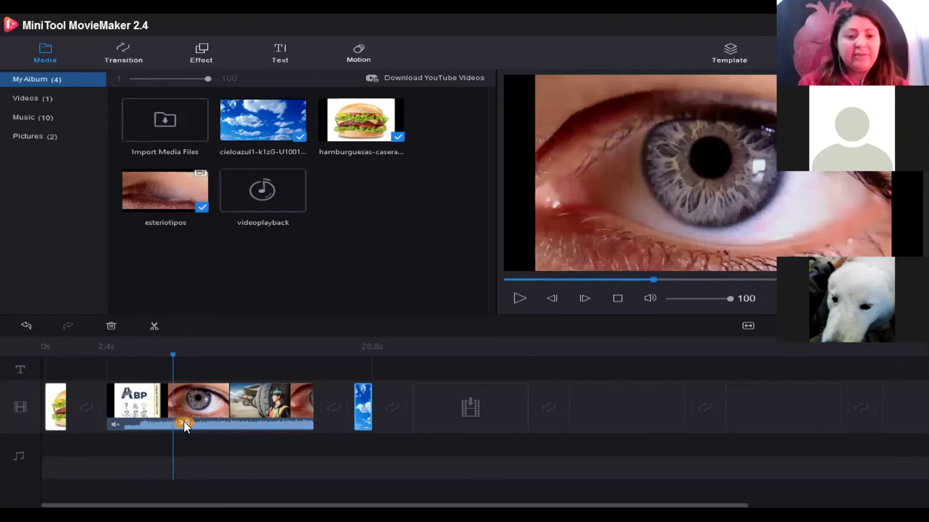
{"action": "left_click", "coordinate": [184, 422]}
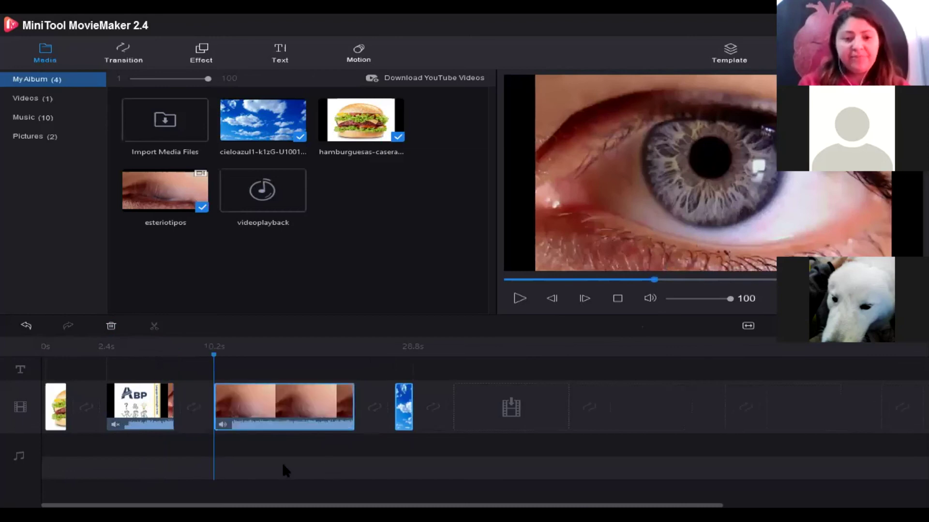
{"action": "left_click", "coordinate": [139, 402]}
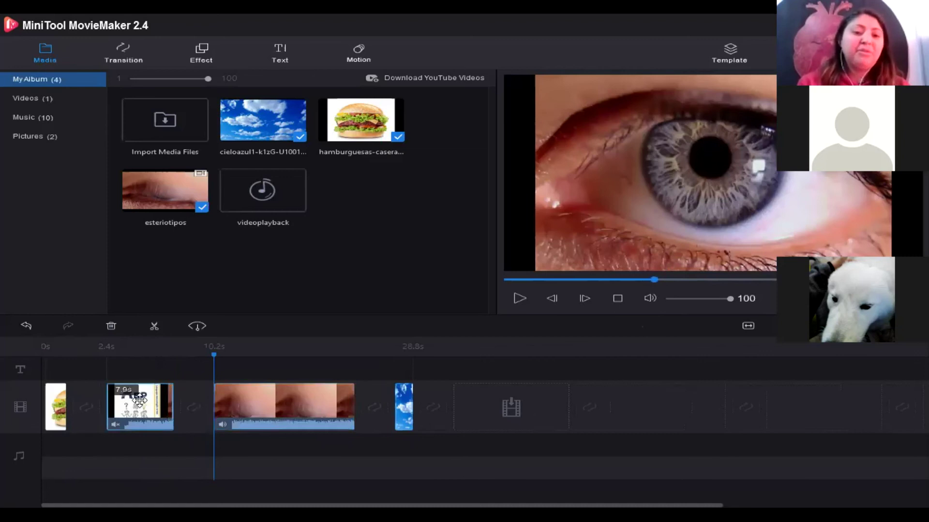
{"action": "left_click", "coordinate": [111, 326]}
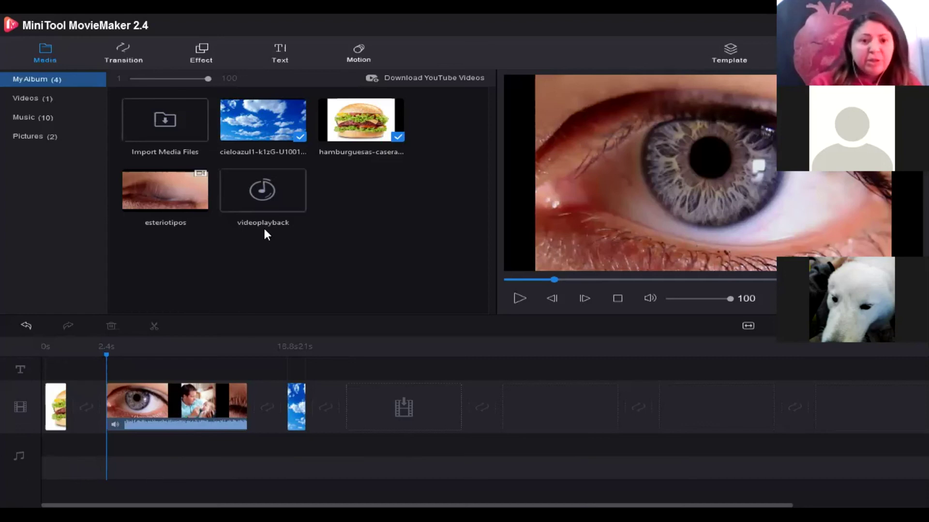
Step: Add the videoplayback audio to the music track beneath the clips
{"action": "left_click", "coordinate": [286, 194]}
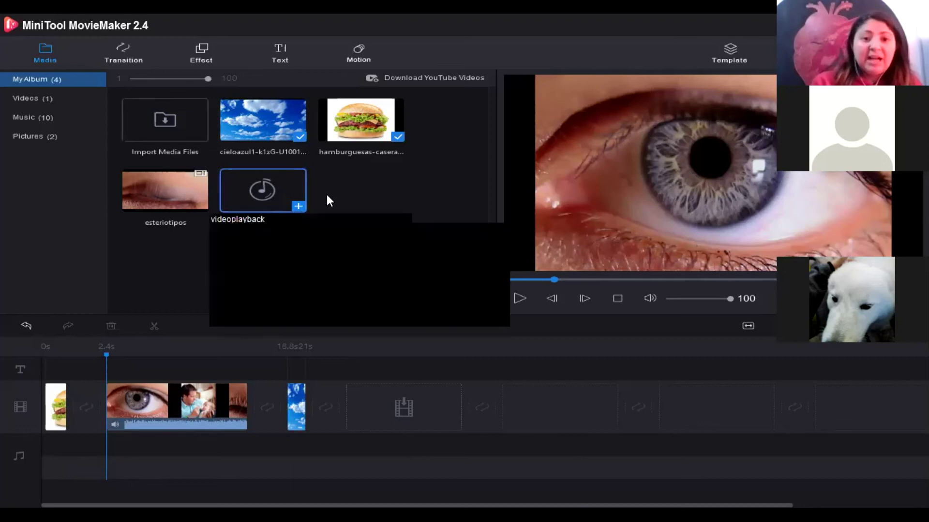
{"action": "left_click", "coordinate": [299, 207]}
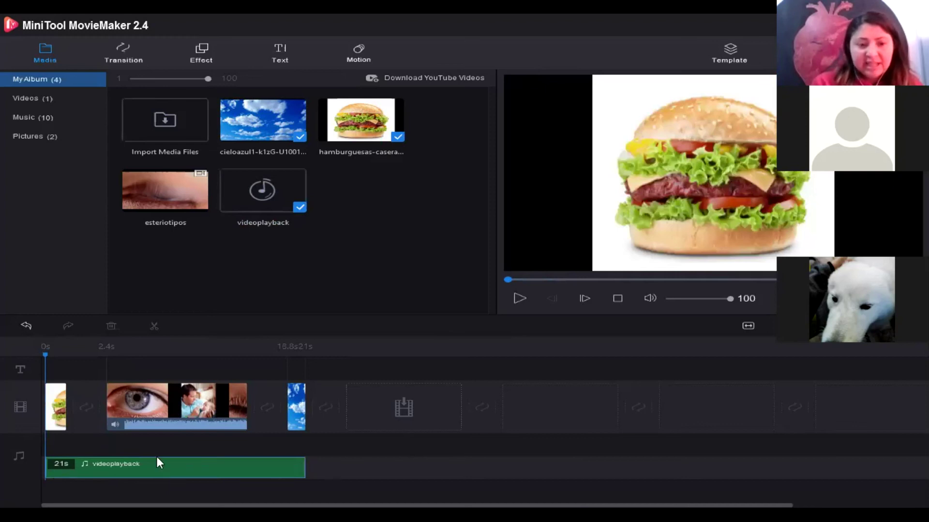
{"action": "left_click", "coordinate": [238, 474]}
{"action": "left_click", "coordinate": [337, 464]}
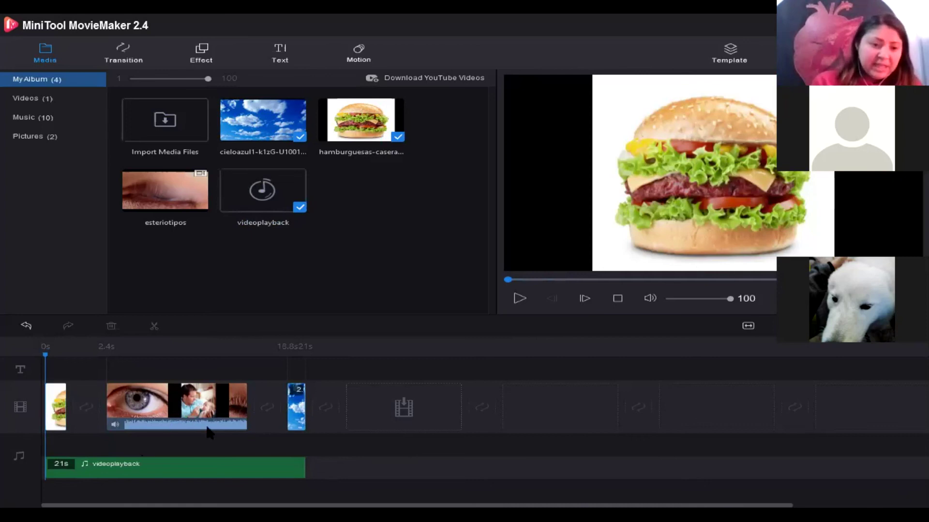
{"action": "left_click", "coordinate": [252, 474]}
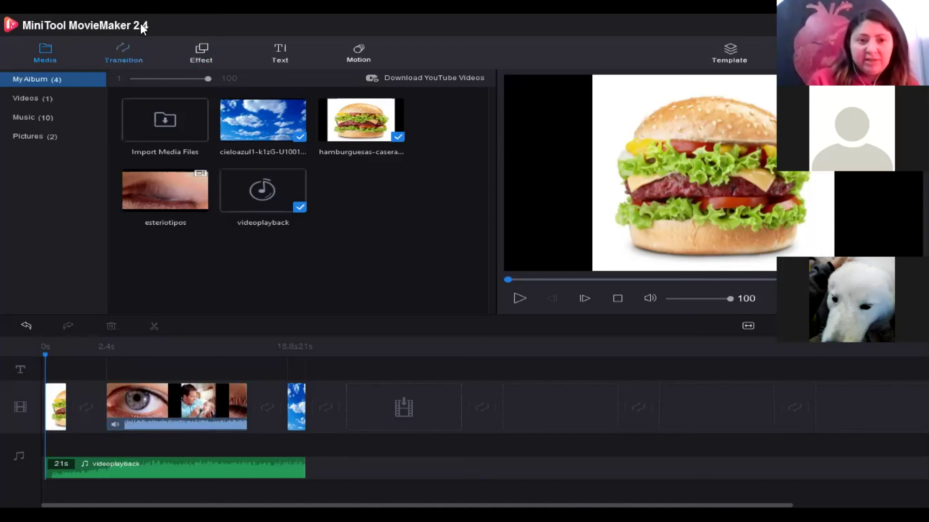
Step: Examine previews of the available transitions, including BlindVertical1, ChessBoard, Burn, BowTieVertical, Burst and ButterflyWaveScrawler
{"action": "left_click", "coordinate": [123, 54]}
{"action": "left_click", "coordinate": [204, 187]}
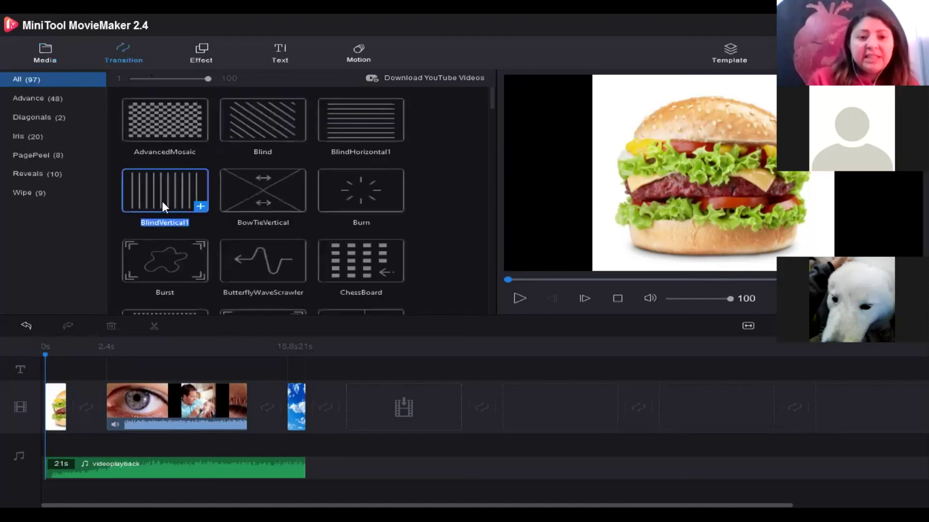
{"action": "left_click", "coordinate": [275, 265]}
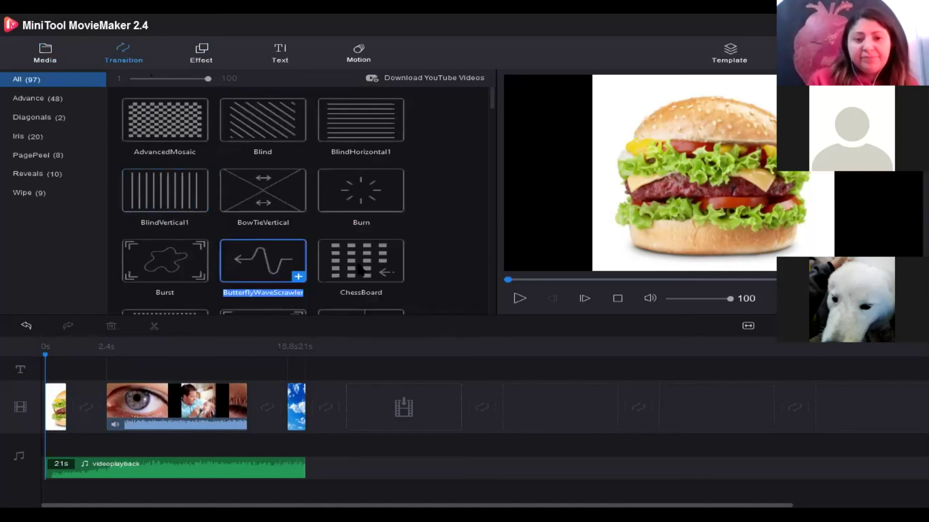
{"action": "left_click", "coordinate": [361, 269]}
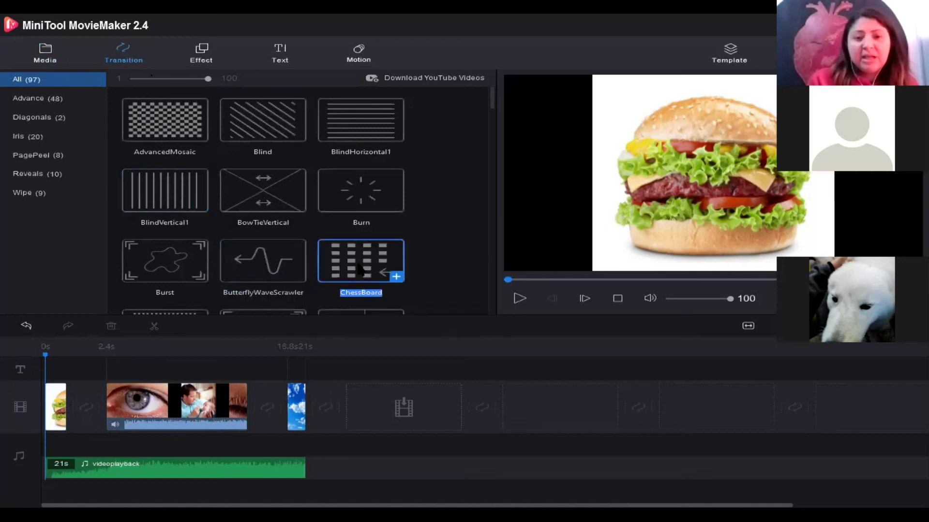
{"action": "mouse_move", "coordinate": [361, 270]}
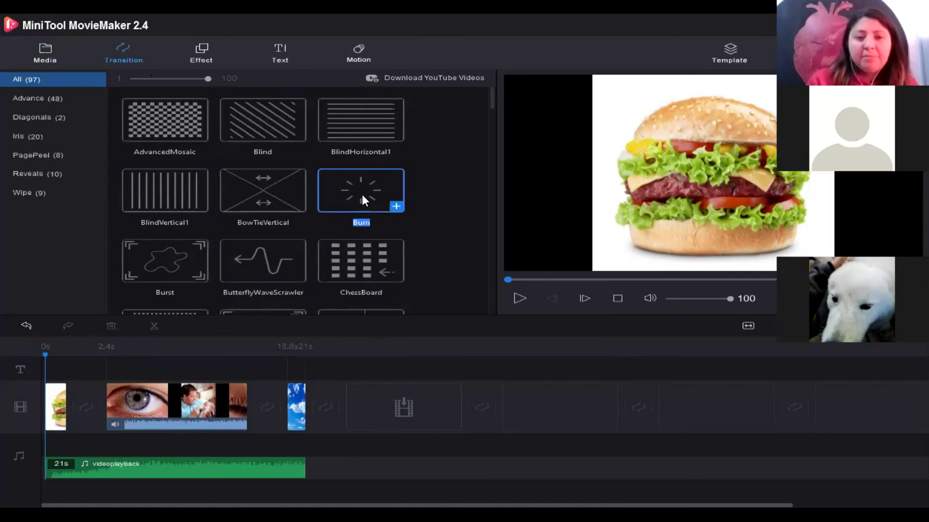
{"action": "mouse_move", "coordinate": [361, 195]}
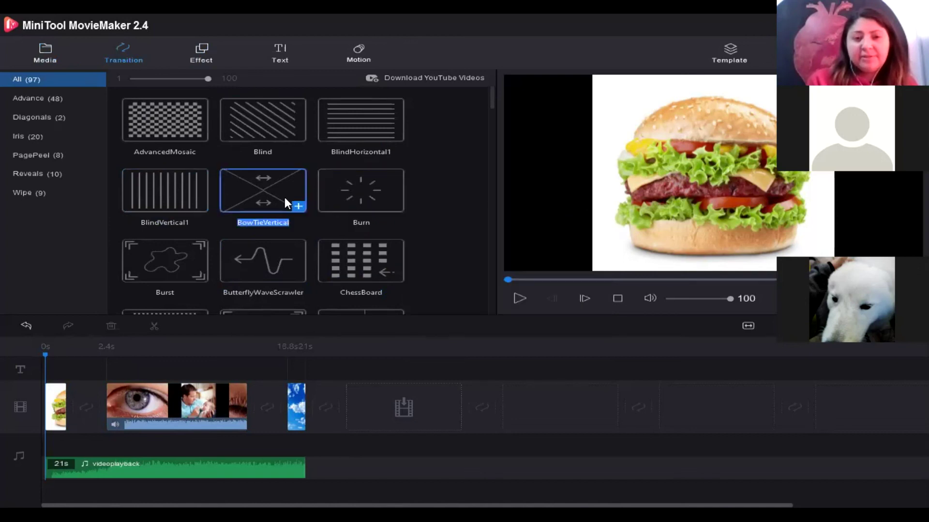
{"action": "mouse_move", "coordinate": [285, 198]}
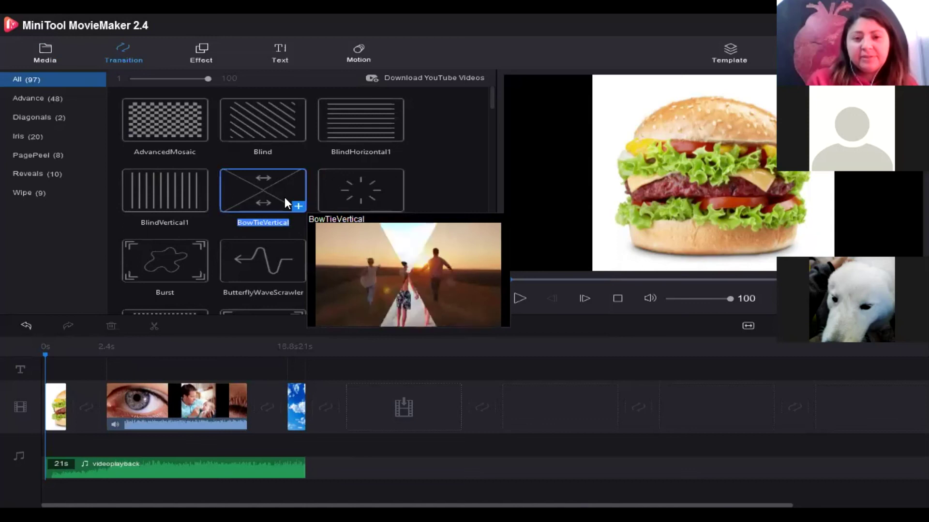
{"action": "left_click", "coordinate": [187, 268]}
{"action": "left_click", "coordinate": [268, 259]}
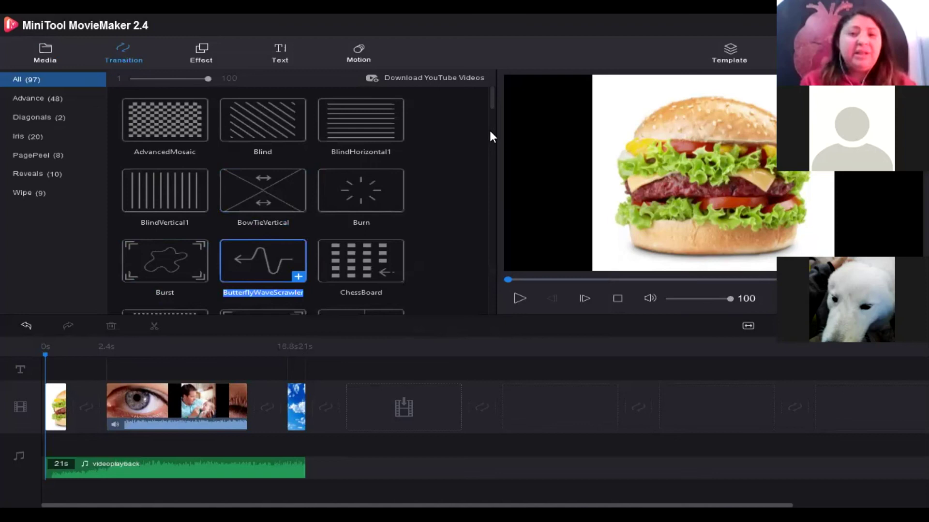
Step: Browse through the remaining transitions in the library and preview the Squares transition
{"action": "left_click", "coordinate": [492, 95]}
{"action": "left_click_drag", "start_coordinate": [491, 122], "coordinate": [492, 147]}
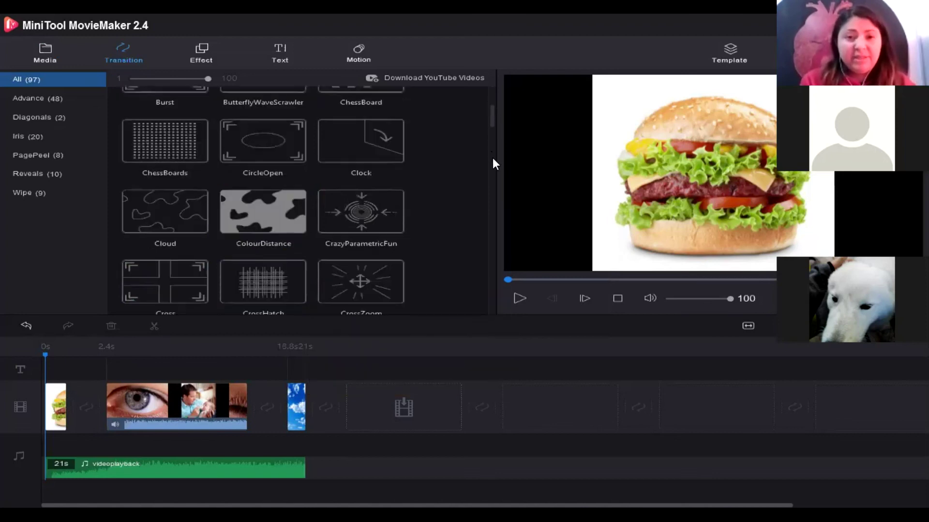
{"action": "scroll", "coordinate": [492, 160], "scroll_direction": "down", "scroll_amount": 8}
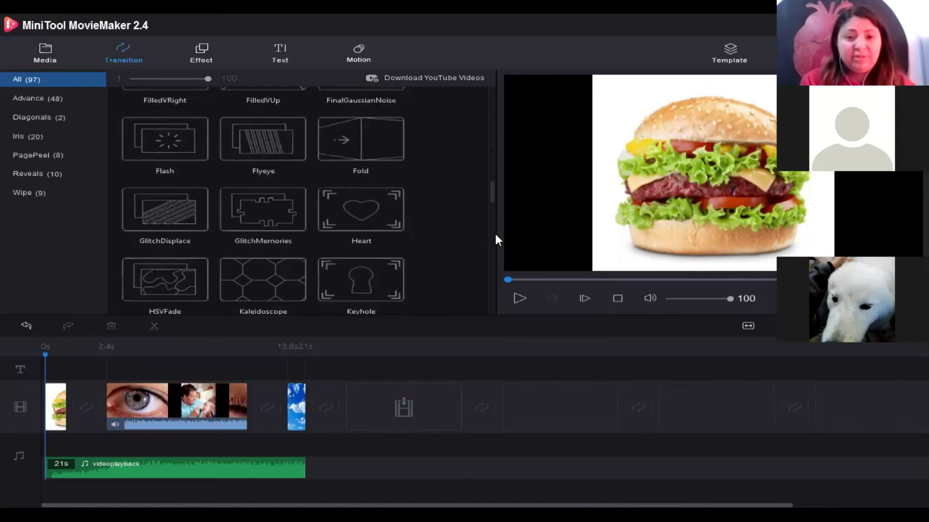
{"action": "scroll", "coordinate": [495, 231], "scroll_direction": "down", "scroll_amount": 5}
{"action": "scroll", "coordinate": [495, 256], "scroll_direction": "down", "scroll_amount": 3}
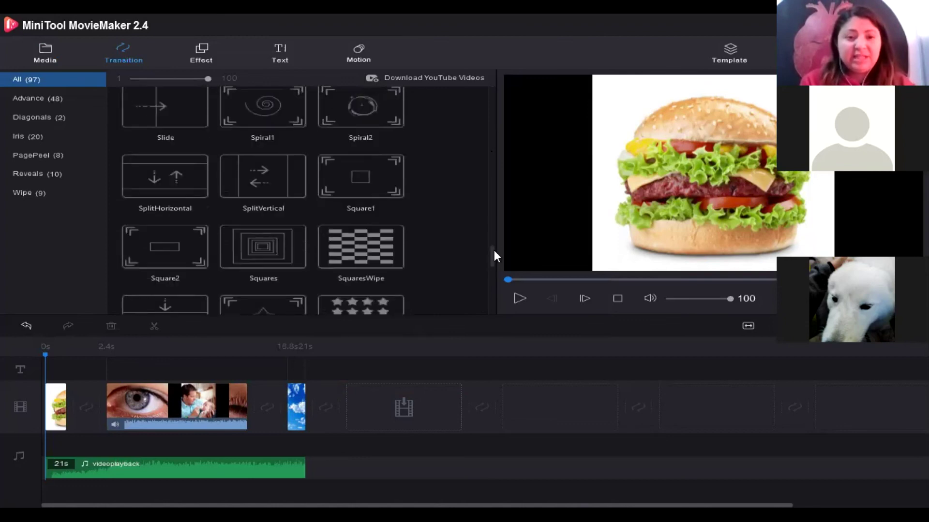
{"action": "scroll", "coordinate": [449, 257], "scroll_direction": "up", "scroll_amount": 1}
{"action": "mouse_move", "coordinate": [286, 294]}
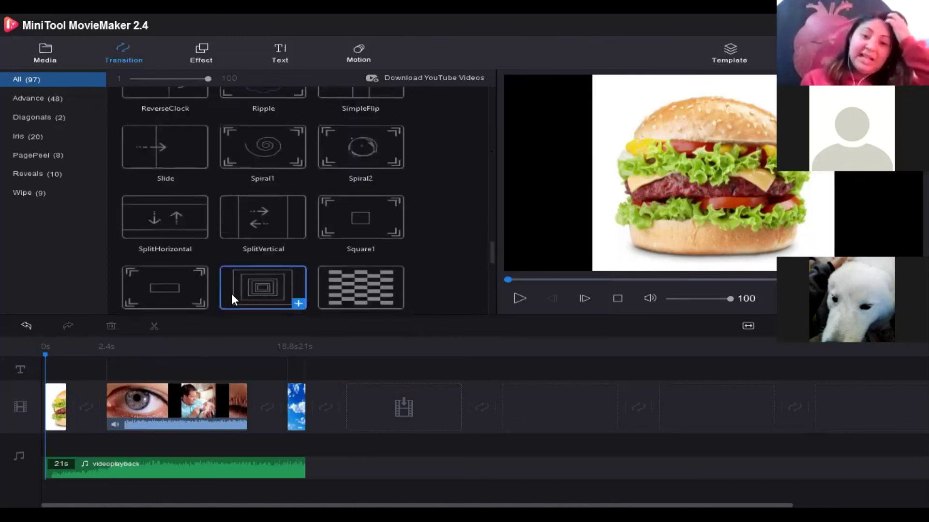
{"action": "mouse_move", "coordinate": [262, 283]}
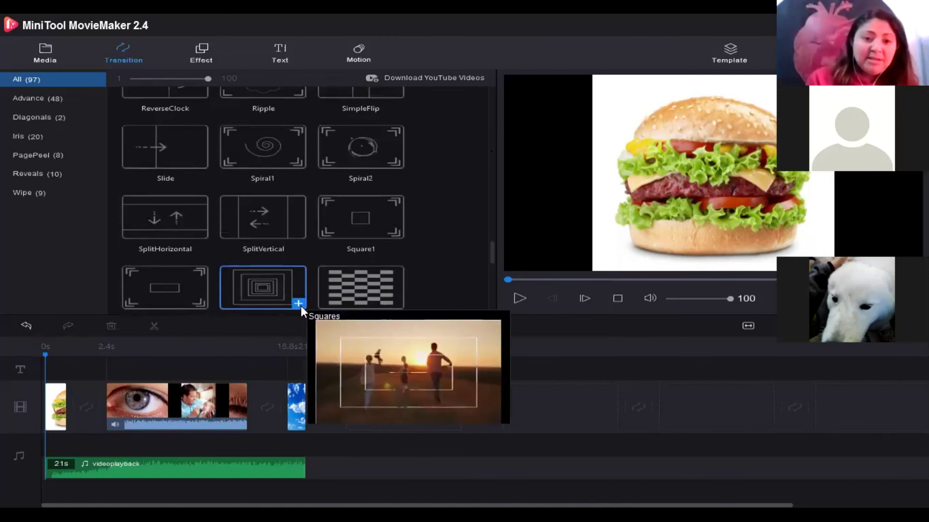
{"action": "left_click", "coordinate": [299, 304]}
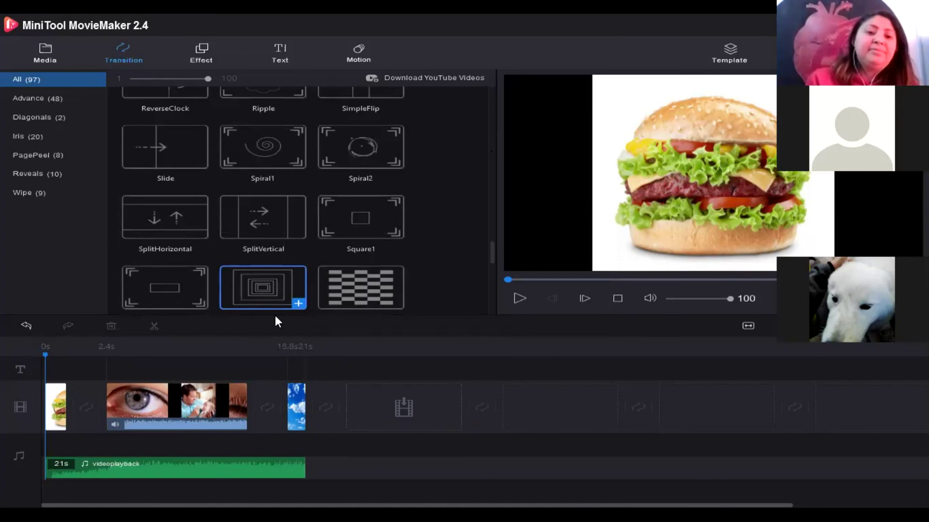
{"action": "mouse_move", "coordinate": [300, 303]}
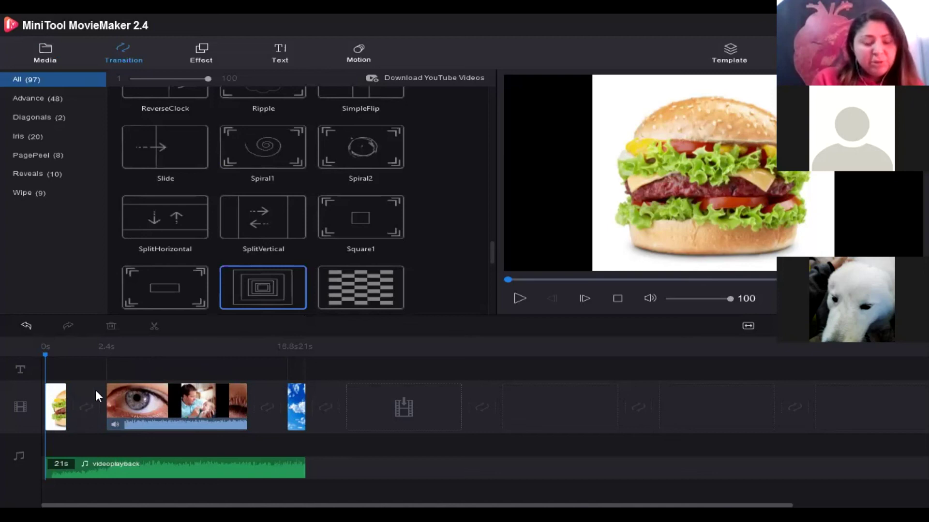
Step: Examine the SplitVertical and Spiral2 transitions as options for the gap after the burger image
{"action": "left_click", "coordinate": [63, 410]}
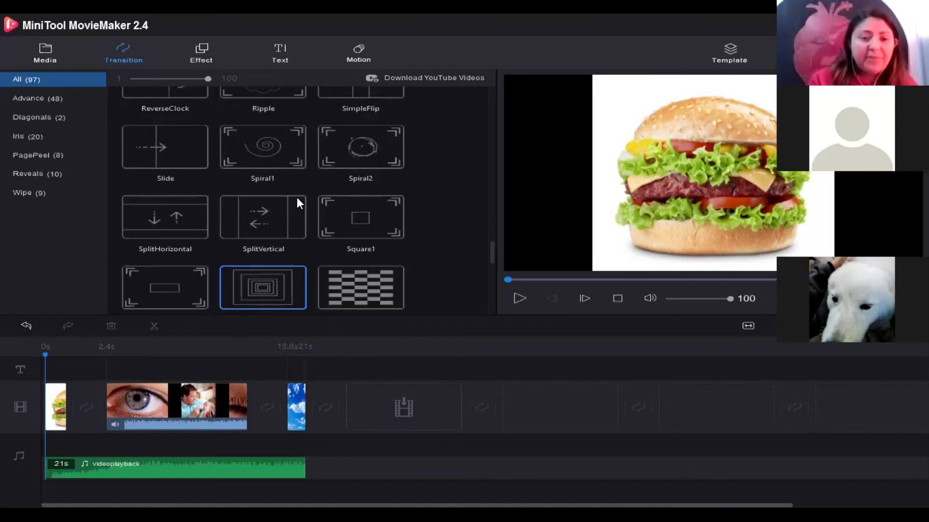
{"action": "left_click", "coordinate": [273, 207]}
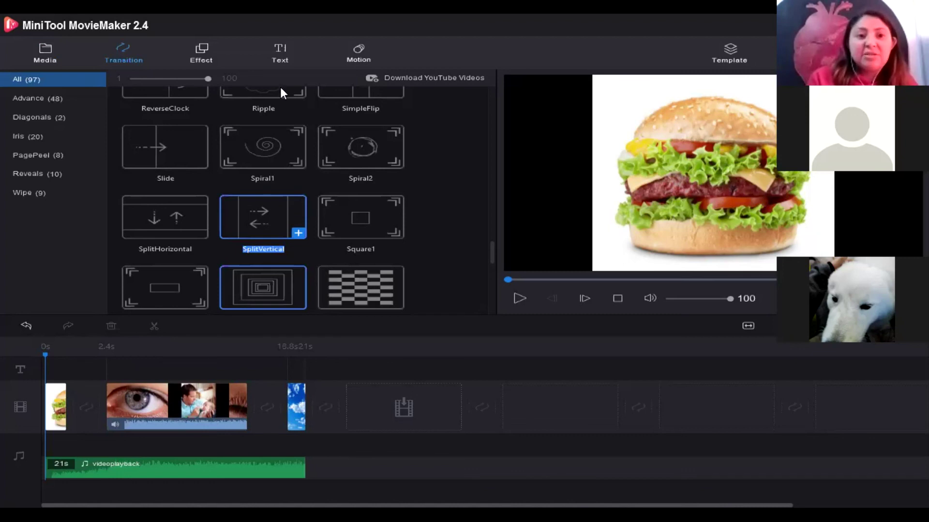
{"action": "left_click", "coordinate": [358, 150]}
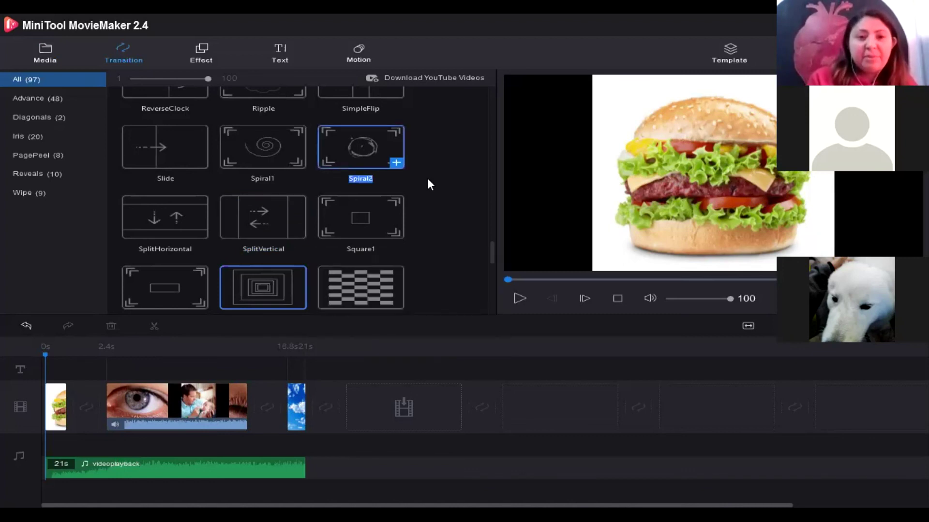
{"action": "left_click", "coordinate": [428, 179]}
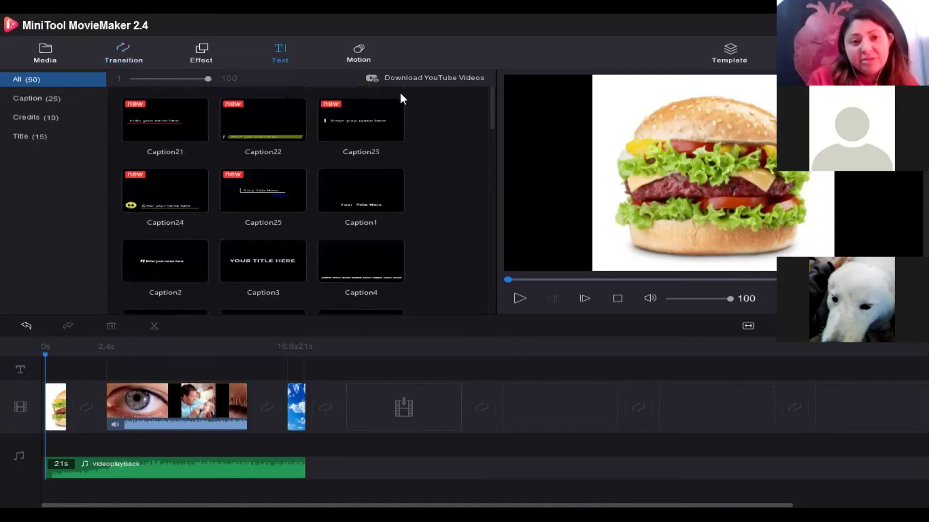
Step: Open the text templates and look at Caption25, Caption24, Caption1 and Caption3
{"action": "left_click", "coordinate": [242, 179]}
{"action": "left_click", "coordinate": [190, 198]}
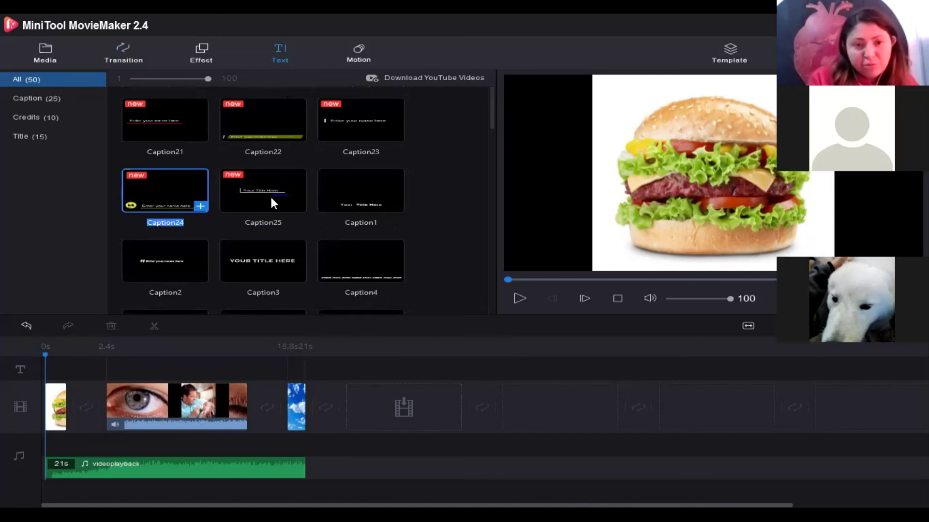
{"action": "left_click", "coordinate": [363, 203]}
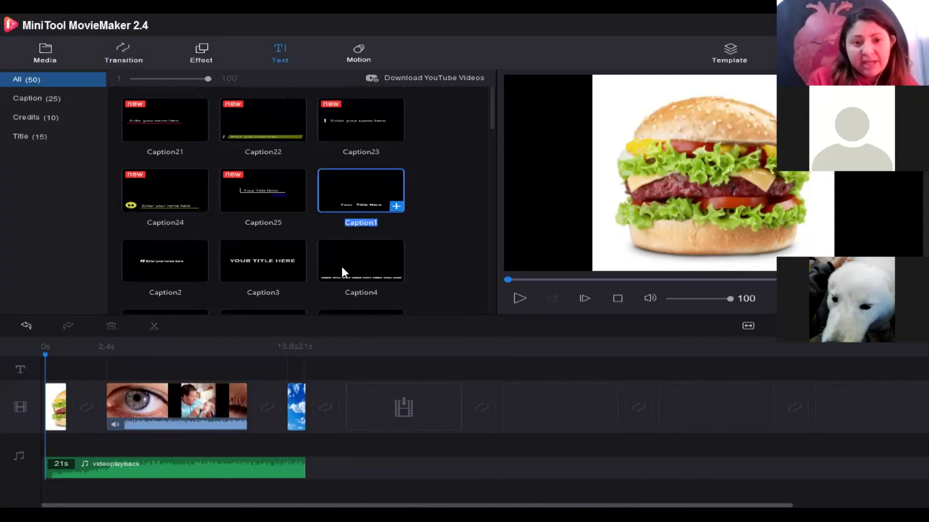
{"action": "left_click", "coordinate": [253, 274]}
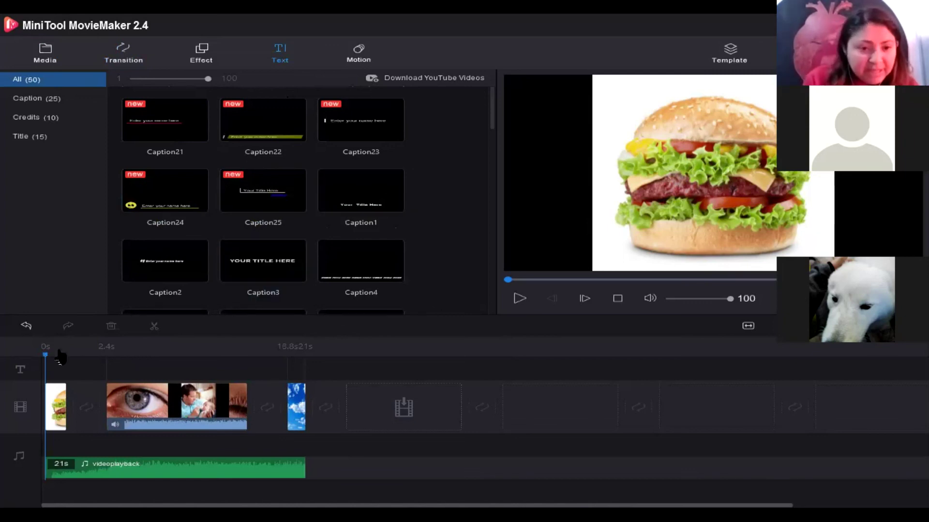
Step: Move the playhead to the middle of the video clip and check the frames shown there
{"action": "left_click", "coordinate": [194, 375]}
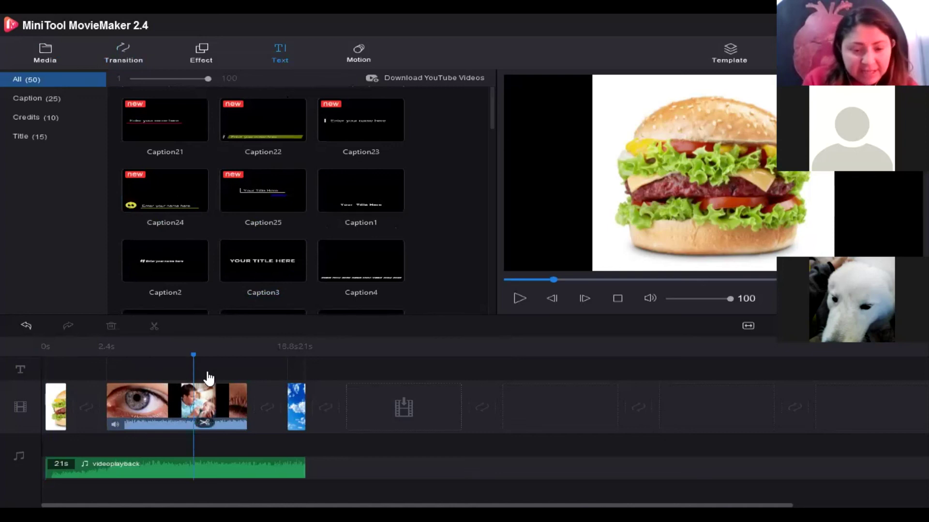
{"action": "left_click", "coordinate": [203, 375]}
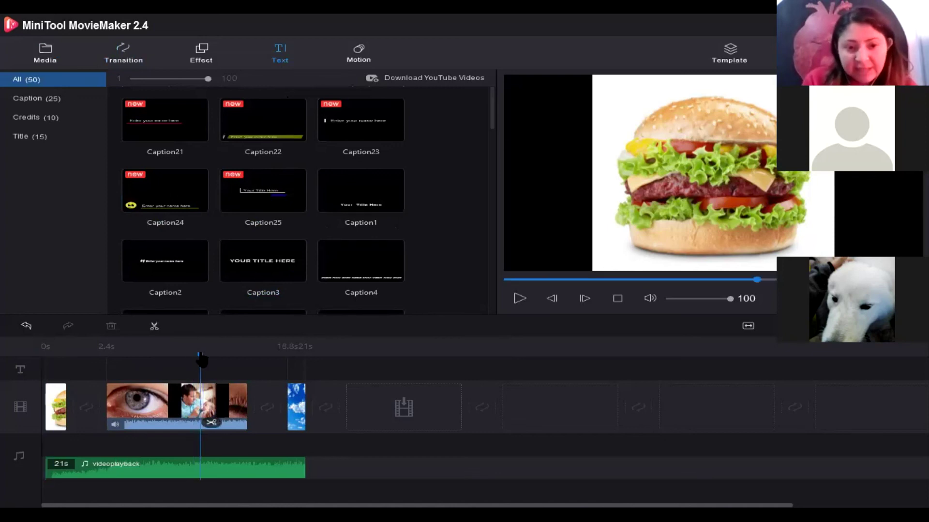
{"action": "left_click", "coordinate": [200, 356]}
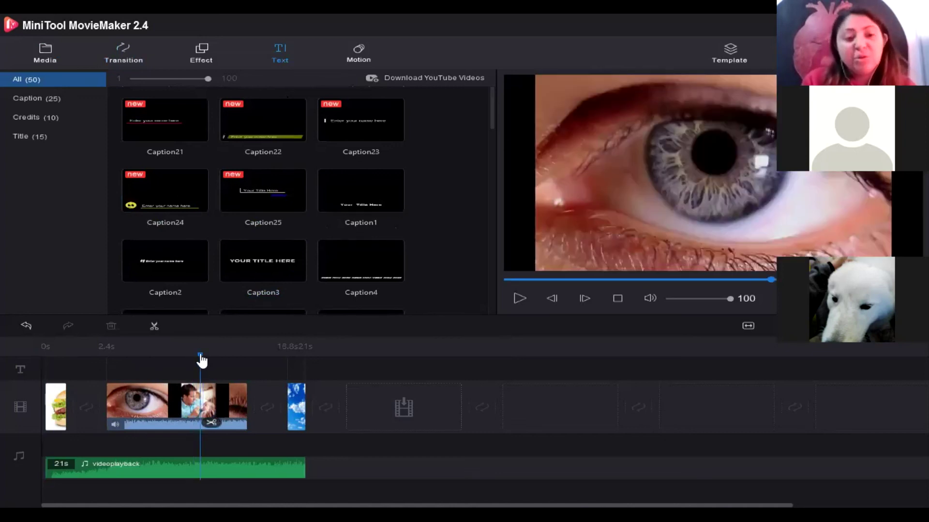
{"action": "left_click", "coordinate": [186, 358]}
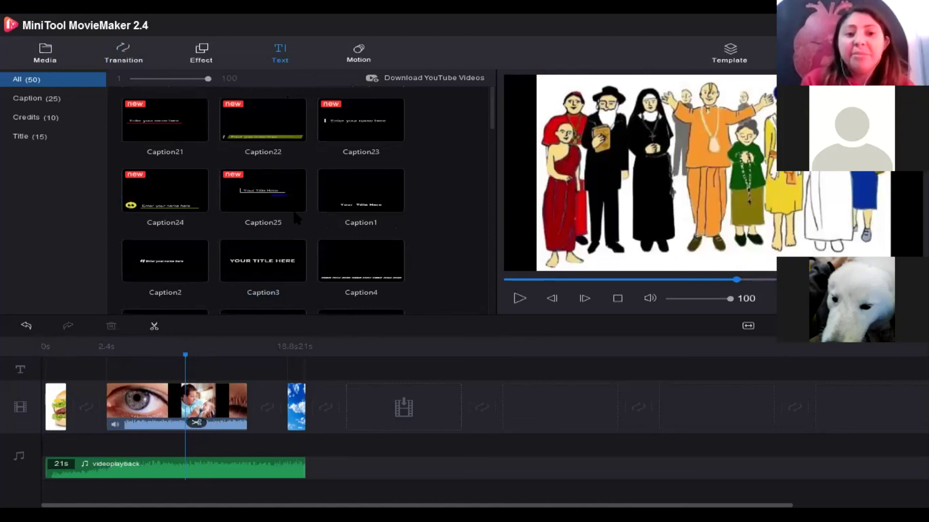
Step: Look at the Caption25 and Caption21 text templates as options for the video clip
{"action": "left_click", "coordinate": [310, 212]}
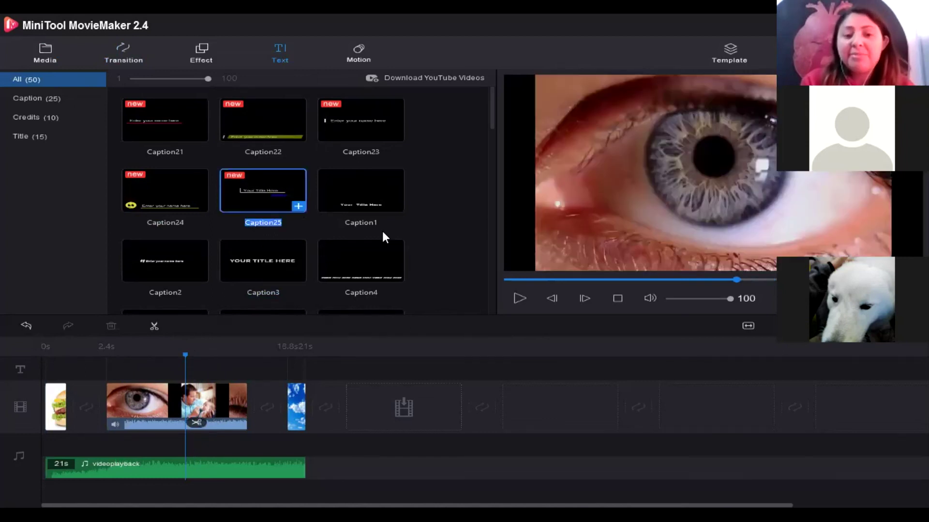
{"action": "left_click", "coordinate": [454, 224]}
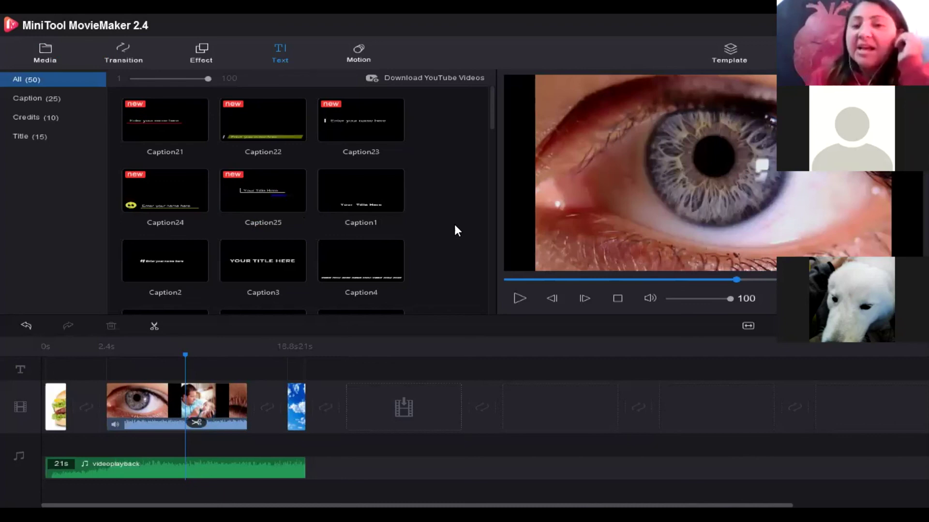
{"action": "left_click", "coordinate": [170, 116]}
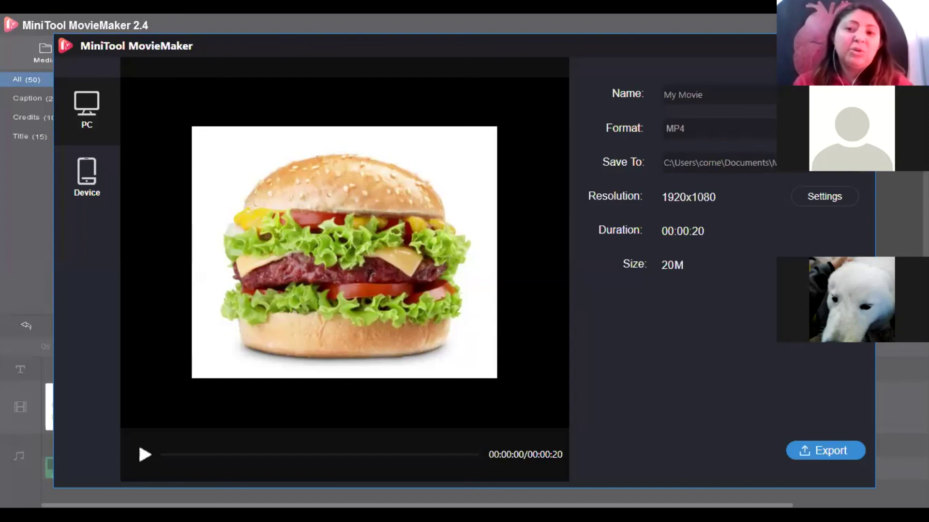
Step: Examine the movie's export options, including the Escritorio folder as save location and the available output formats
{"action": "left_click", "coordinate": [858, 173]}
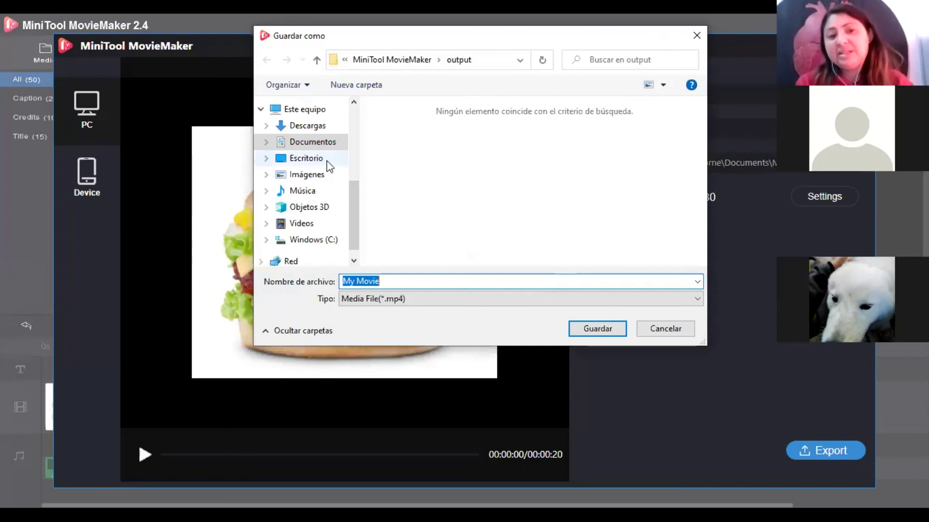
{"action": "left_click", "coordinate": [296, 158]}
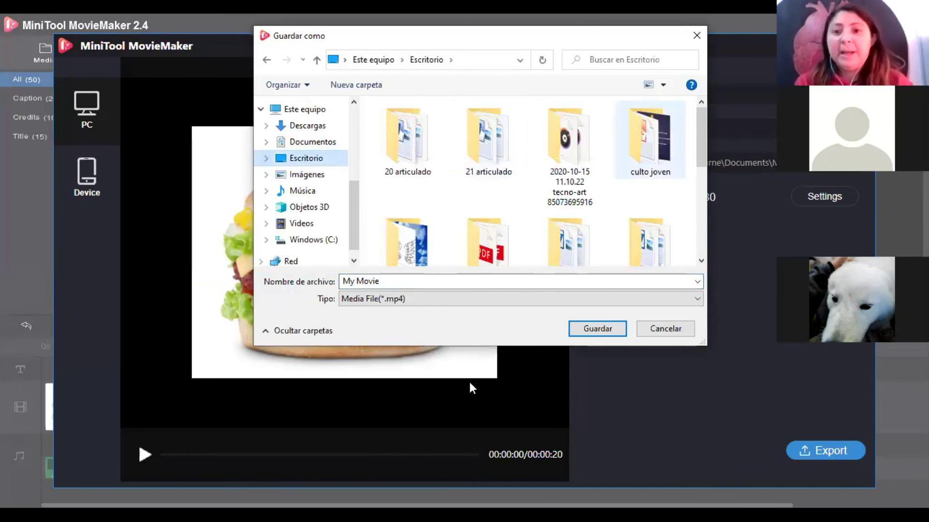
{"action": "left_click", "coordinate": [659, 332]}
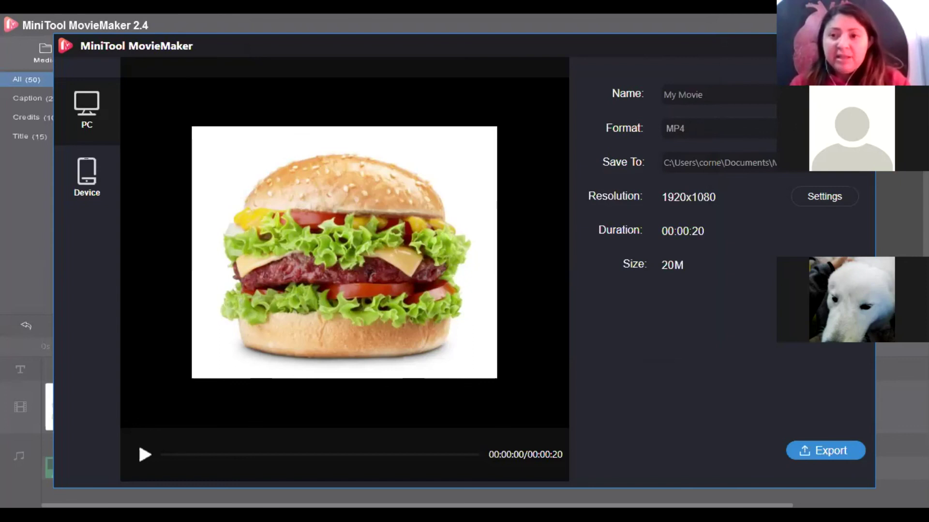
{"action": "left_click", "coordinate": [716, 129]}
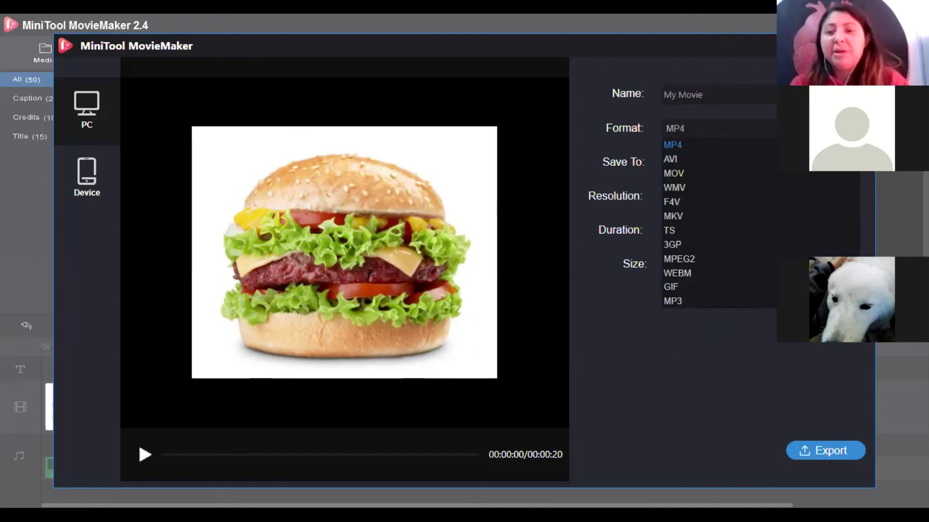
{"action": "left_click", "coordinate": [702, 95]}
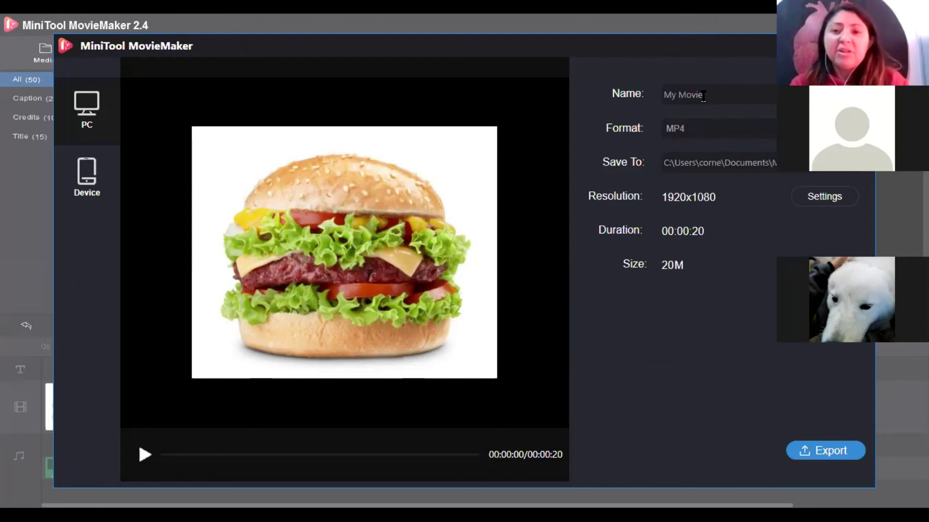